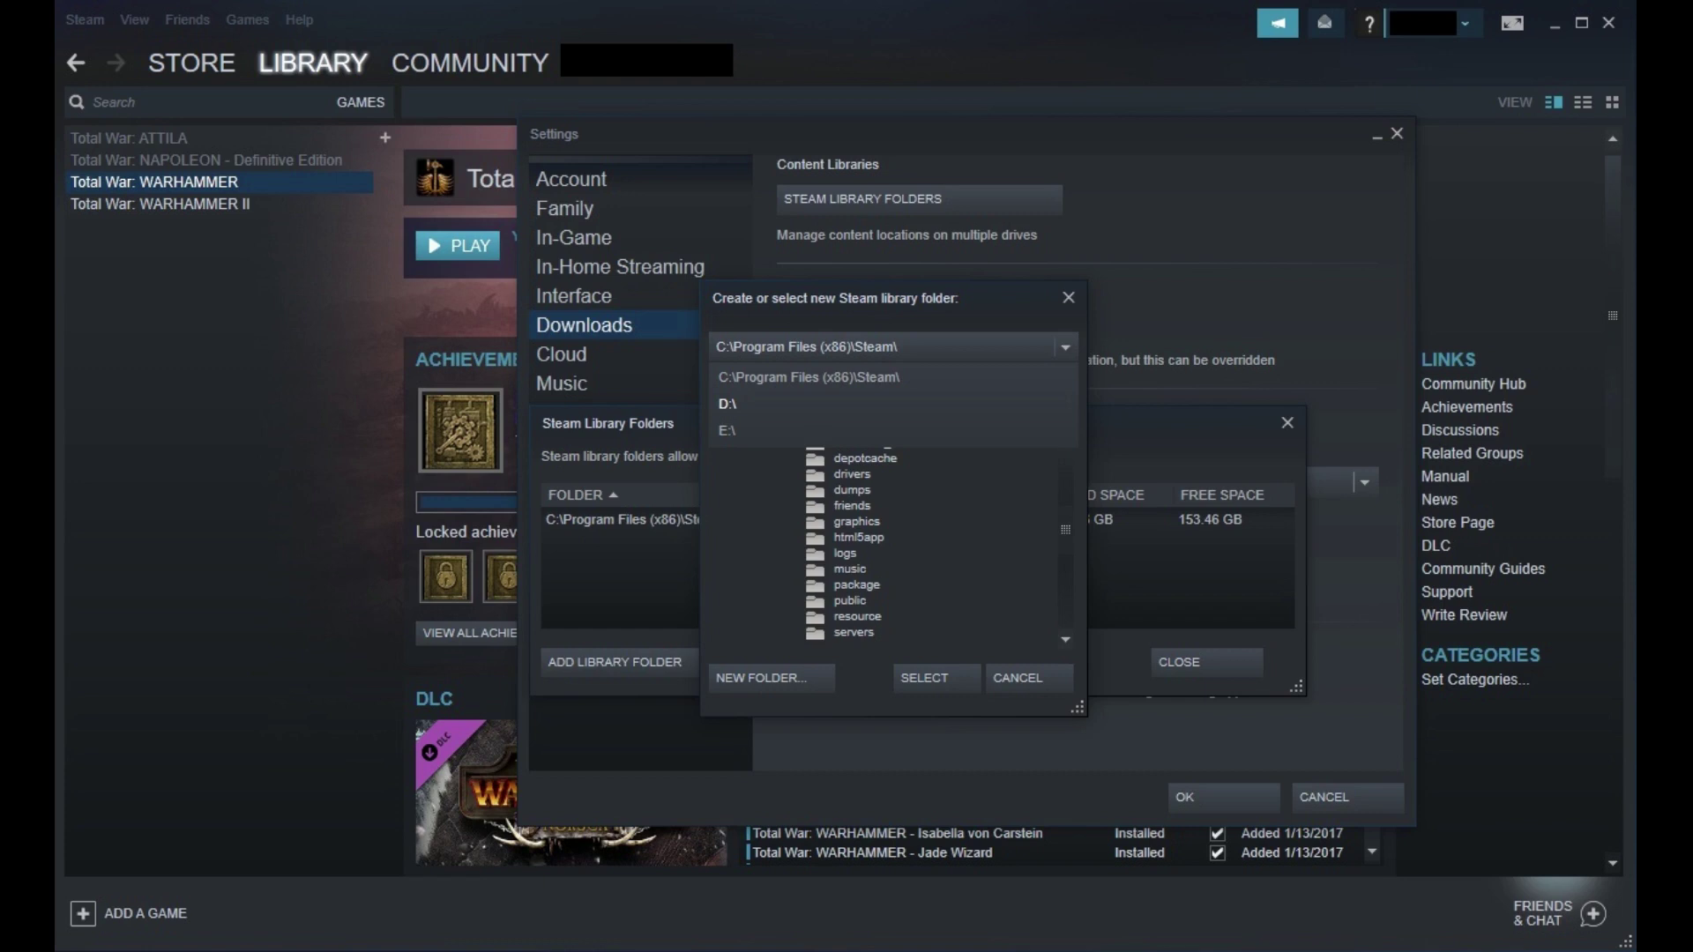
Add the D:\Steam Library folder on the D: drive as a new Steam library folder
click(727, 404)
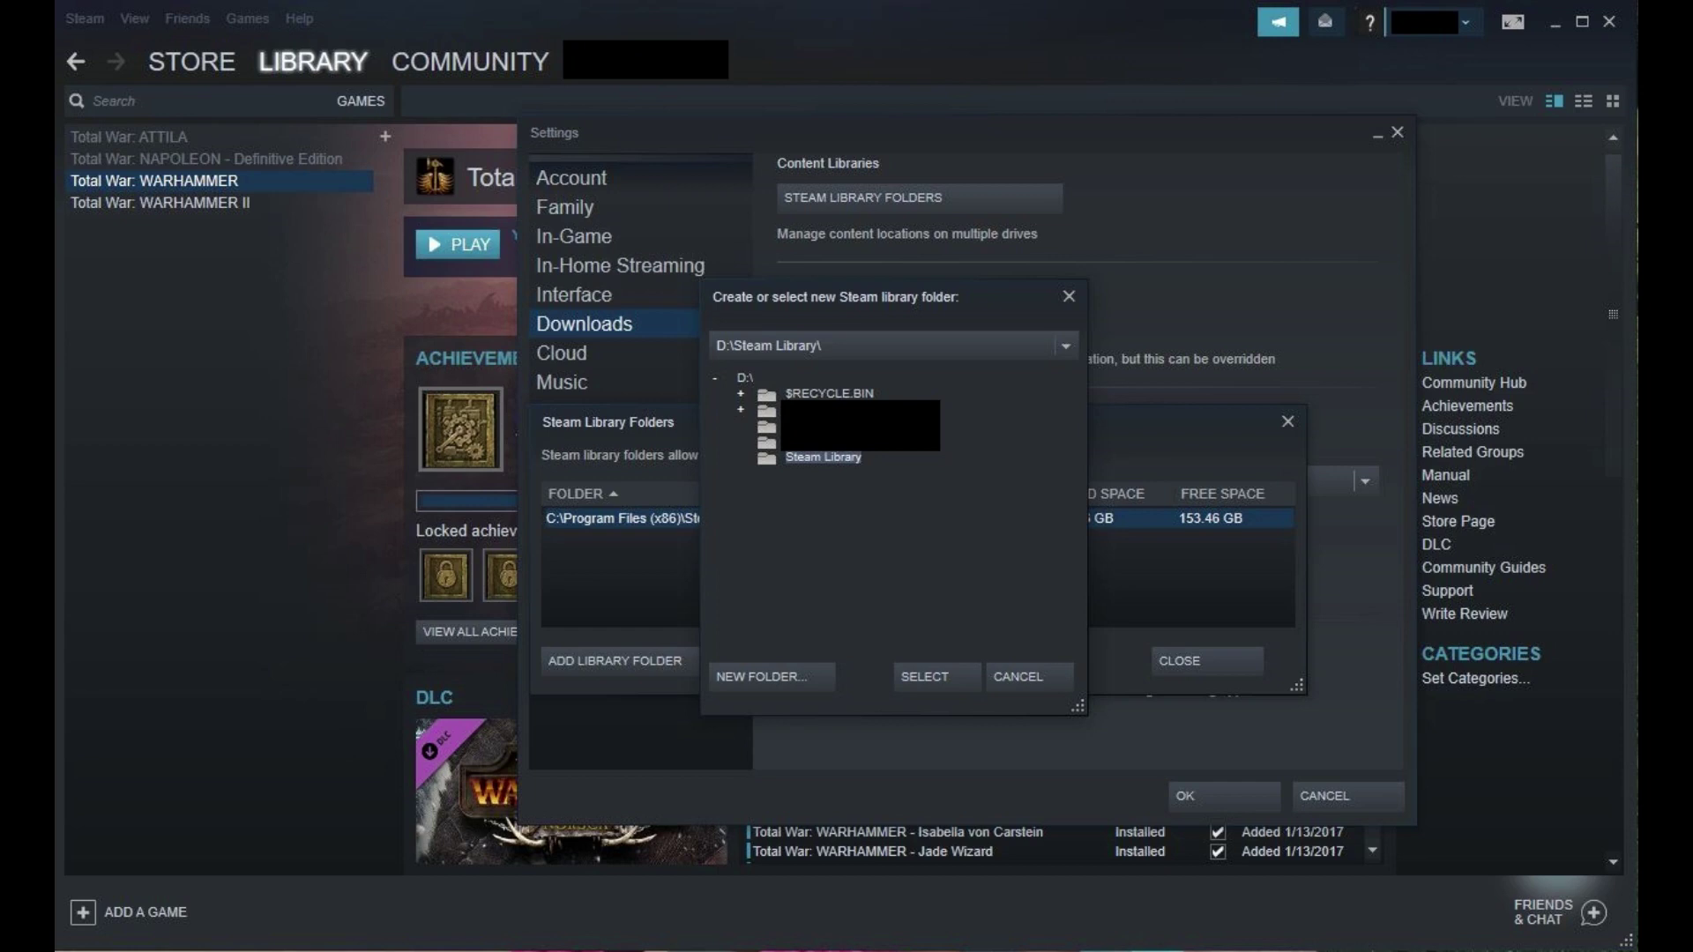
key(Return)
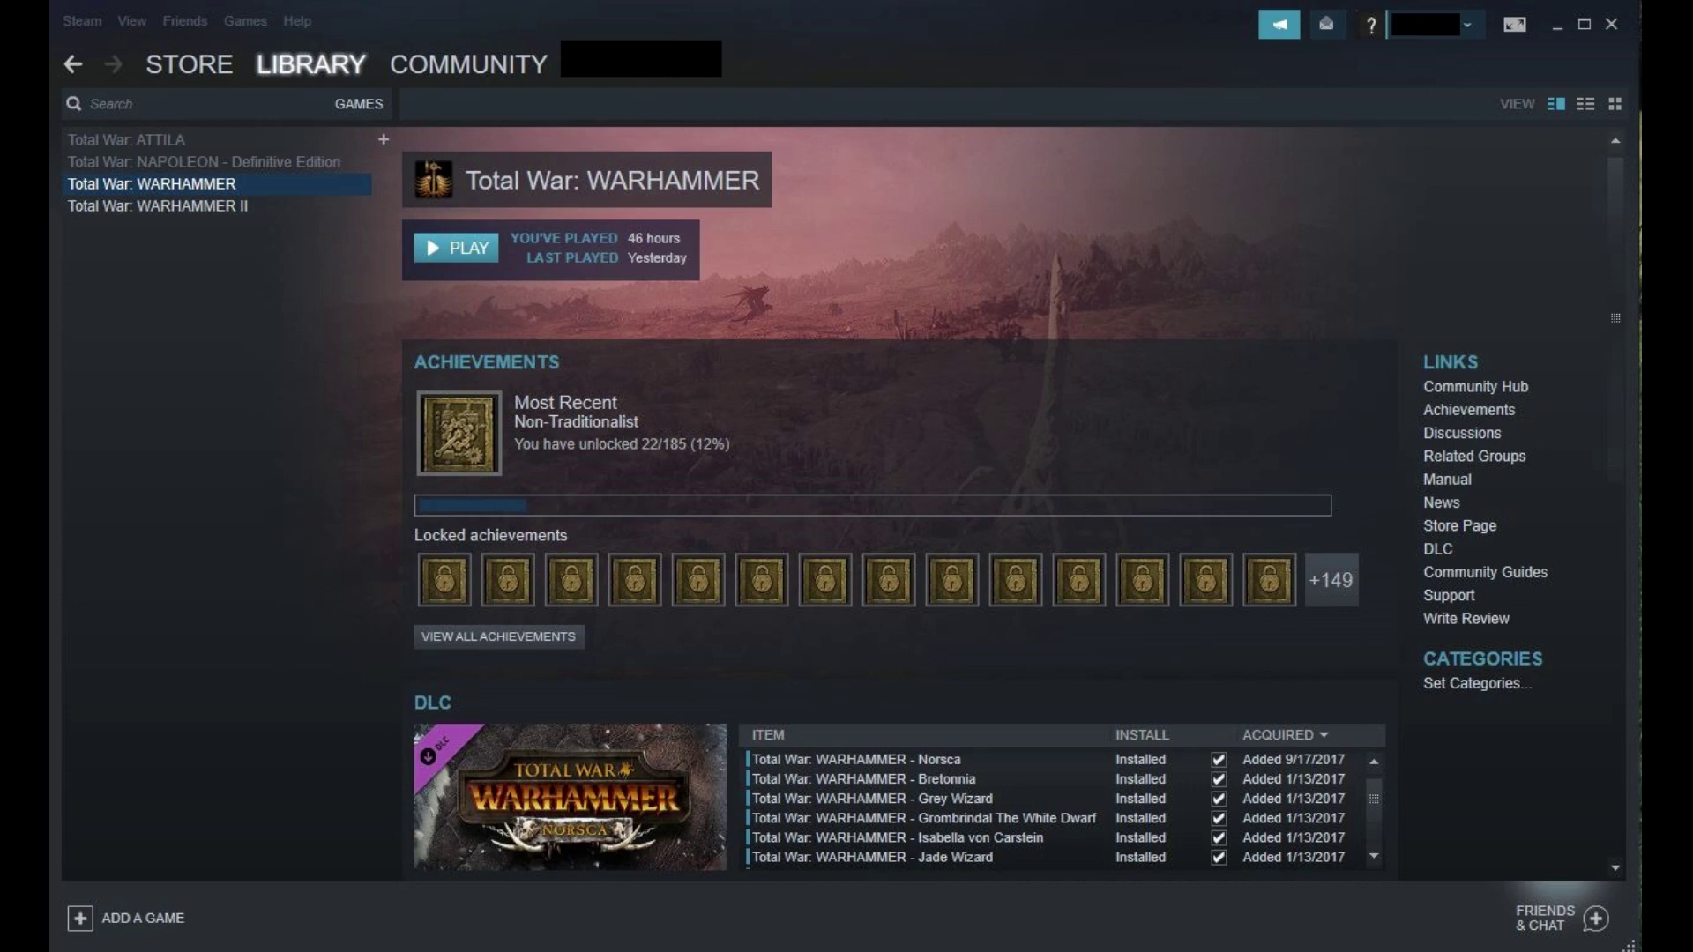
Bring up the context menu for Total War: ATTILA in the games list
right_click(200, 145)
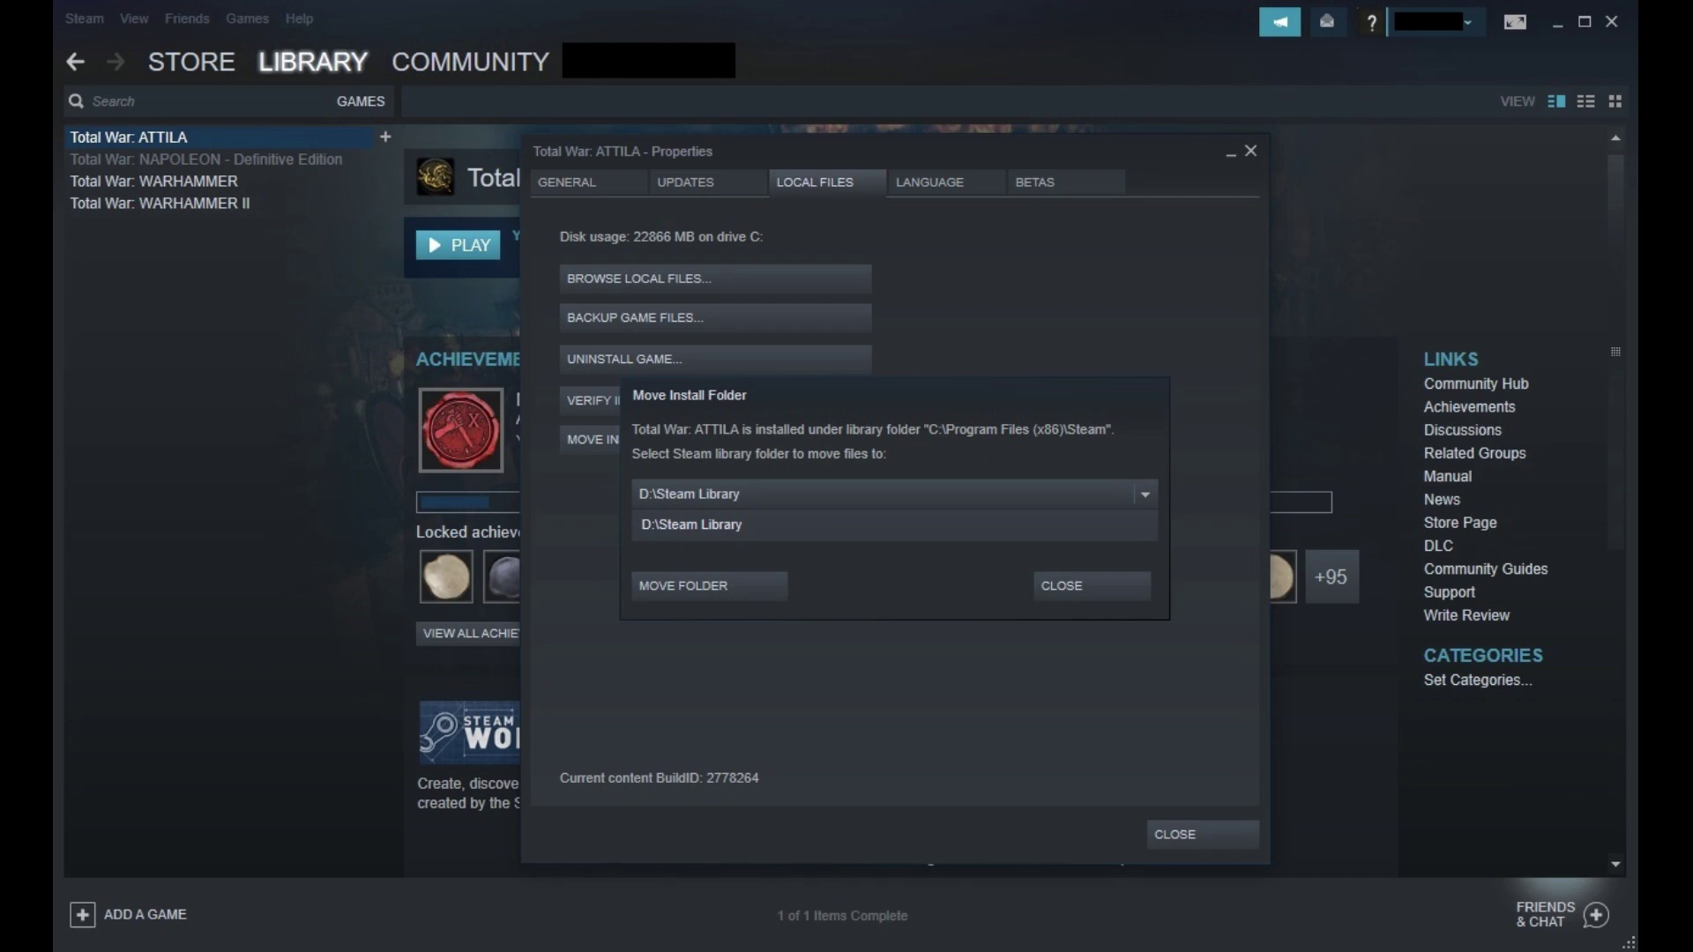
Start moving Total War: ATTILA's install folder to D:\Steam Library
key(Return)
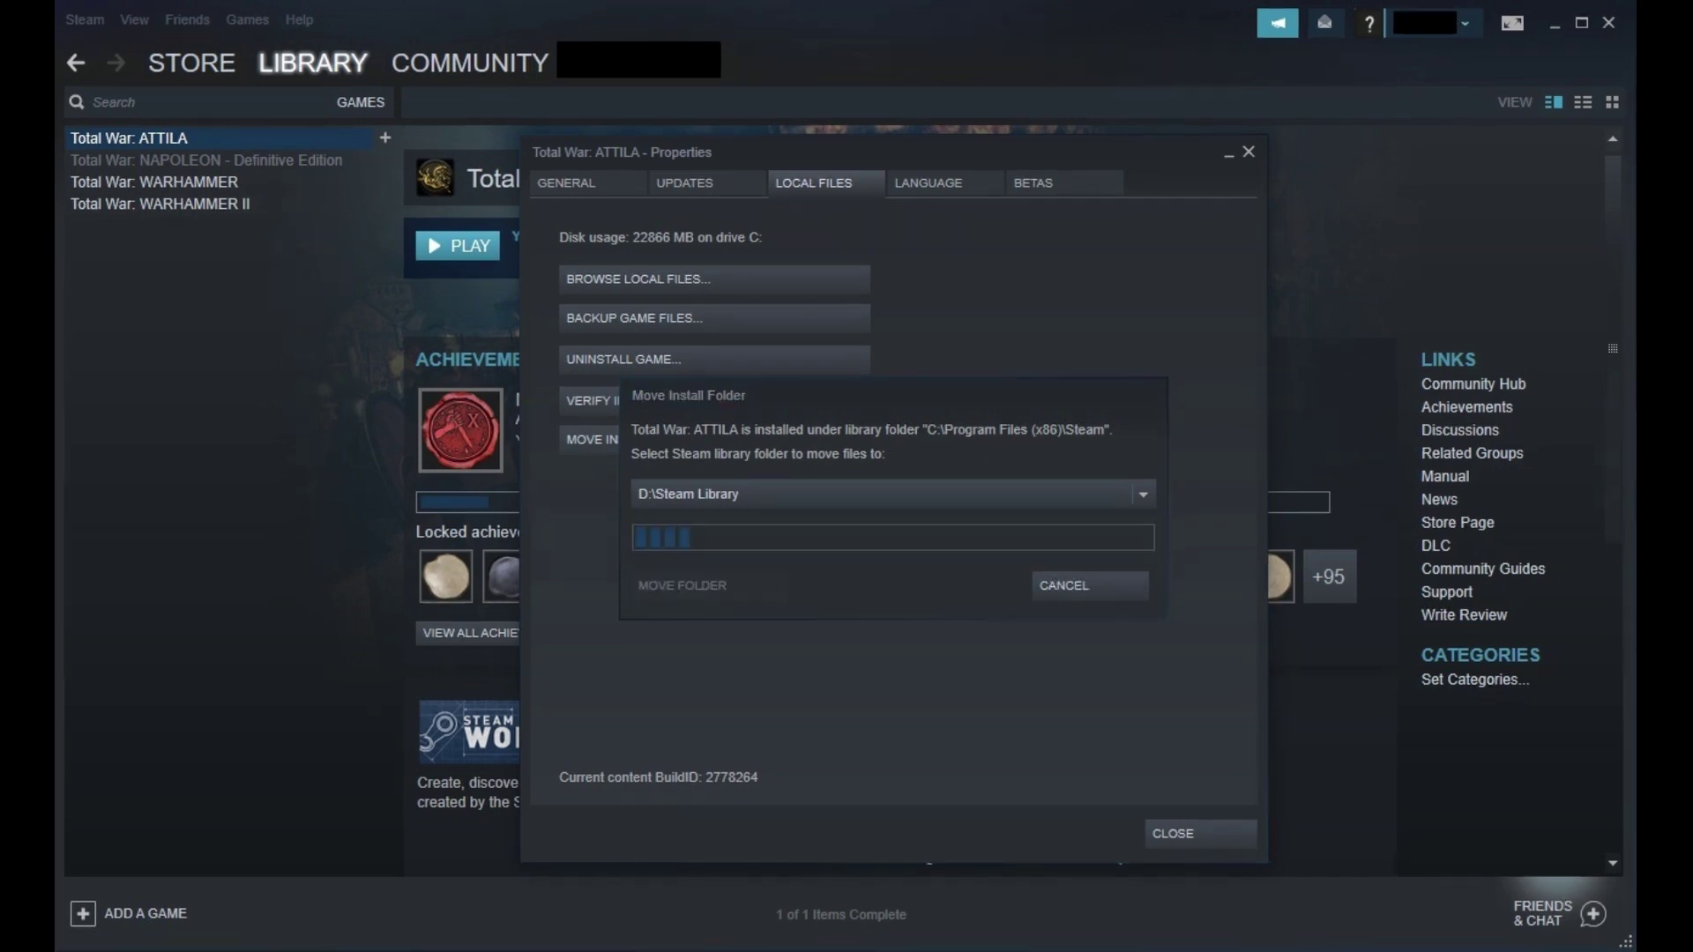